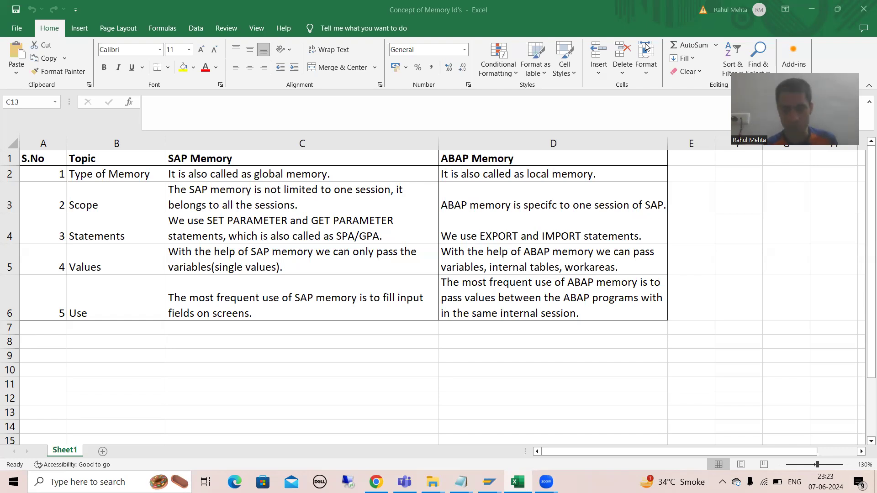
- Display table TPARA's field definitions in the ABAP Dictionary
mouse_move(490, 482)
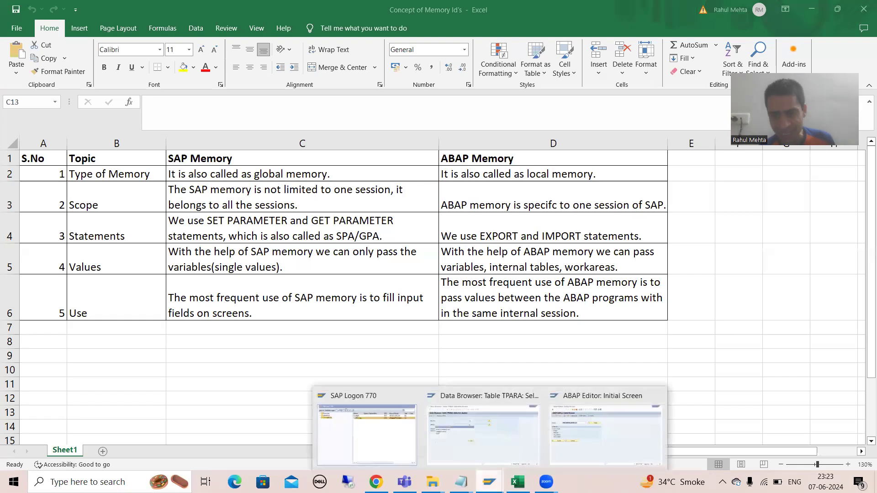
left_click(568, 439)
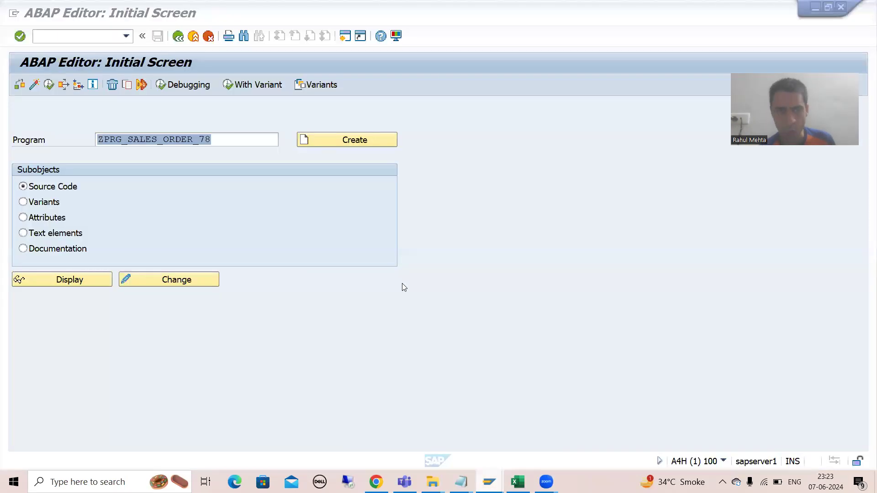
left_click(98, 36)
type("/nse38")
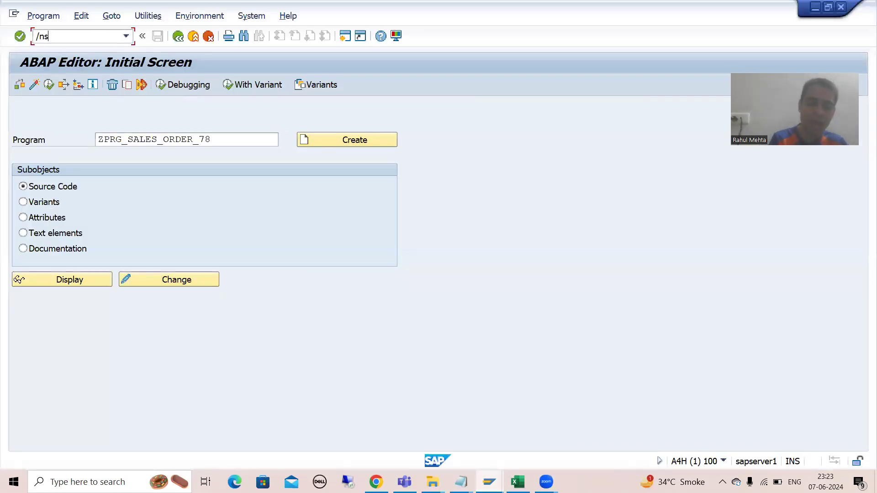
key("Return")
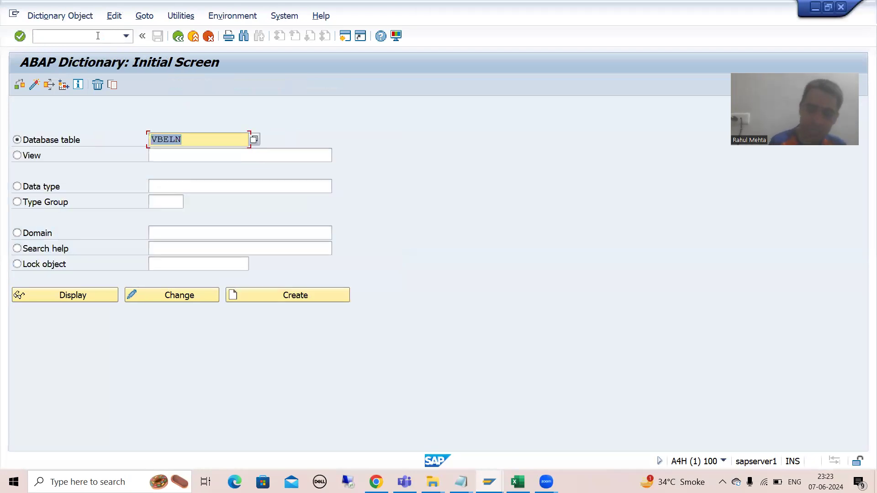
key("BackSpace")
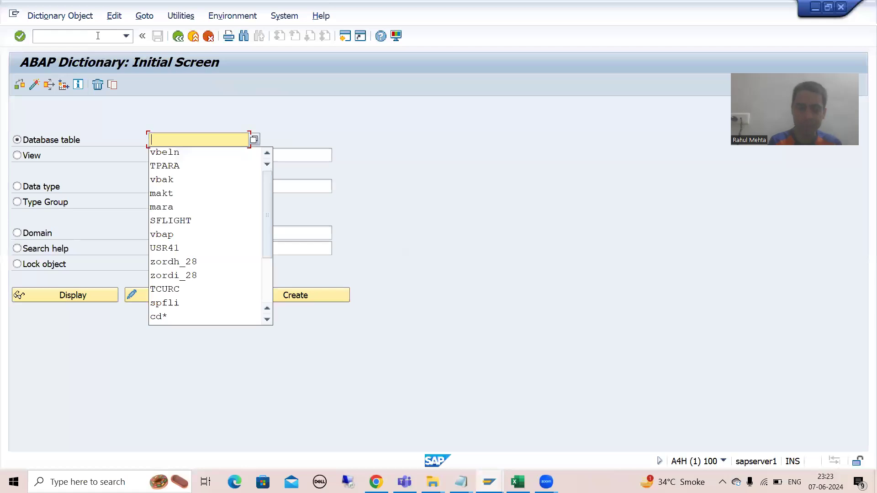
type("TPARA")
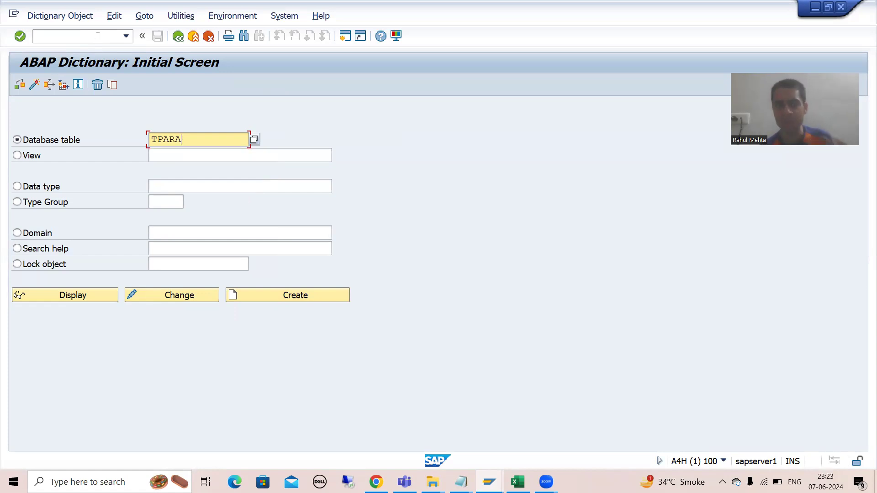
left_click(90, 297)
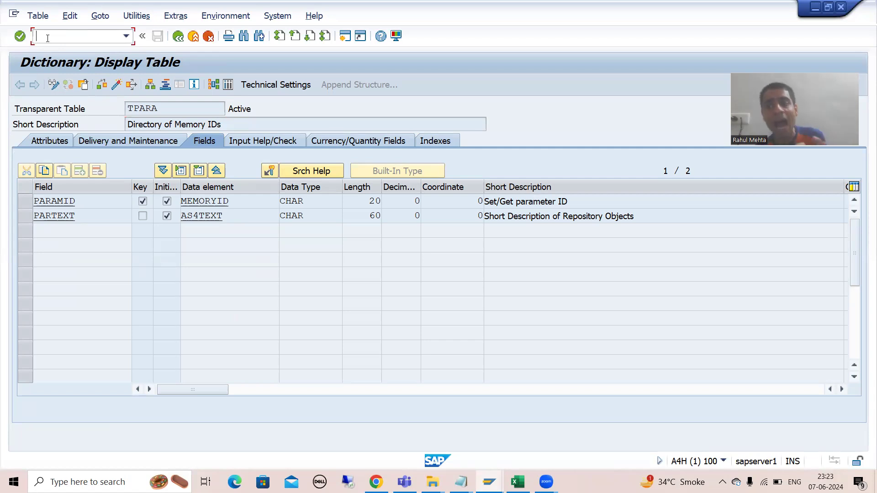
- Open the dictionary in a new session with /oSE11 and enter VBAK as the table
type("/ose11")
key("Return")
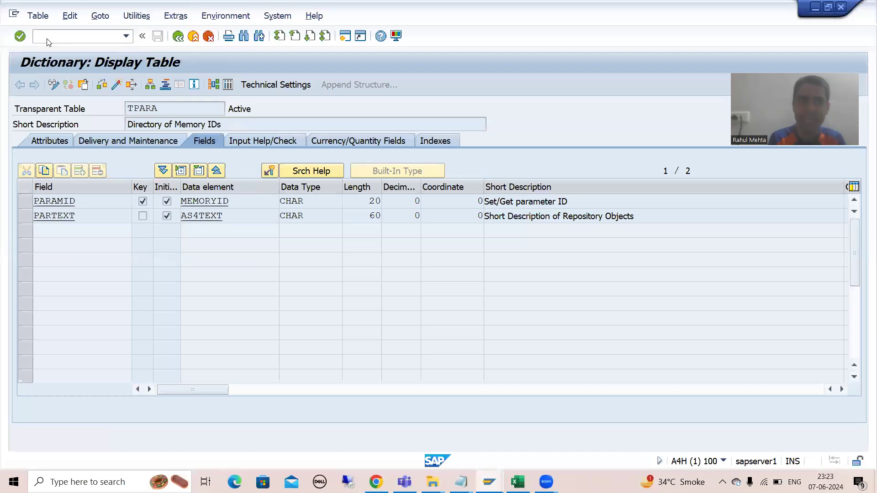
type("vbak")
key("Return")
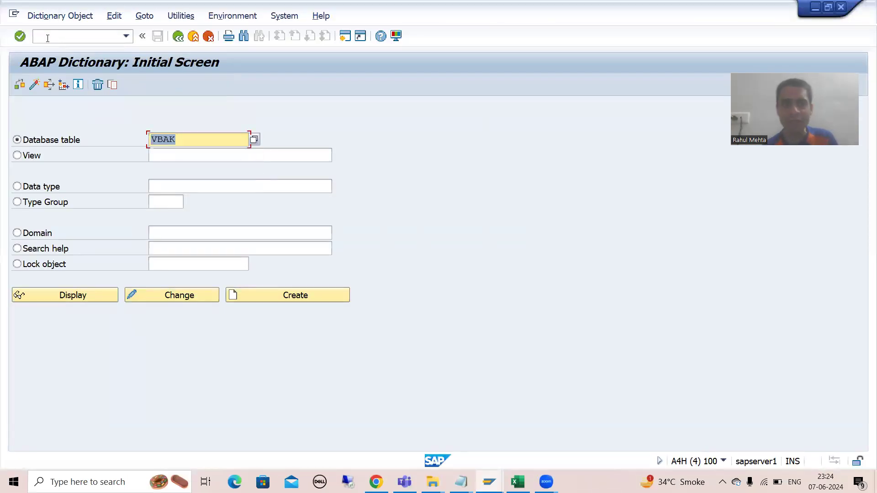
- Display VBAK and open data element VBELN_VA's Further Characteristics
left_click(80, 296)
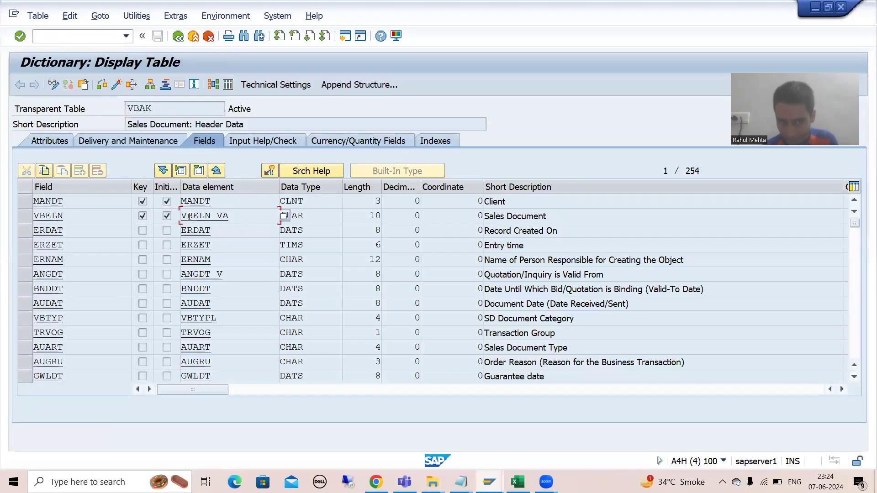
double_click(189, 216)
left_click(167, 142)
- Highlight parameter ID AUN, then return to the TPARA definition
left_click(181, 233)
left_click_drag(183, 233, 158, 234)
left_click(183, 233)
left_click(158, 234)
left_click(182, 233)
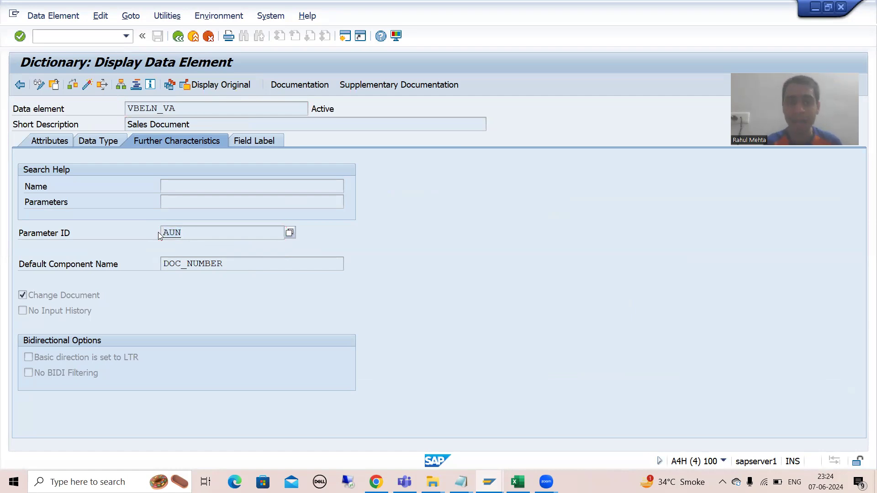
double_click(158, 232)
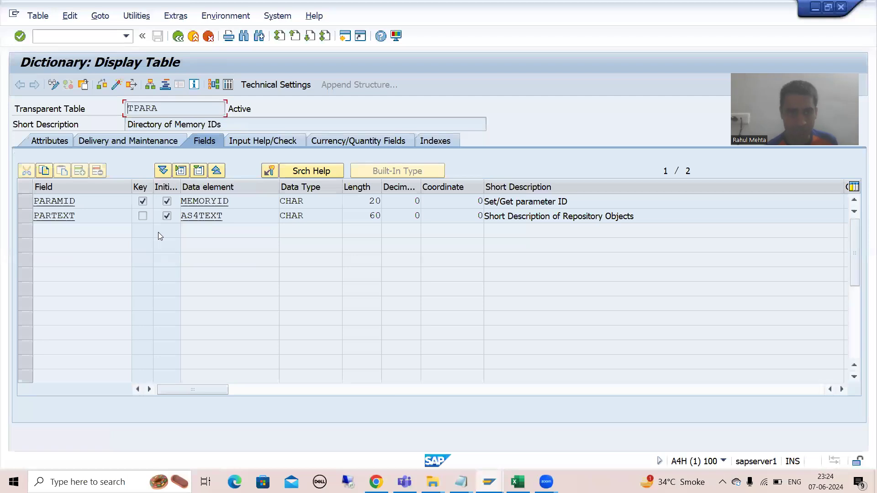
- Search TPARA's contents for PARAMID AUN, showing 'Sales order number'
left_click(228, 85)
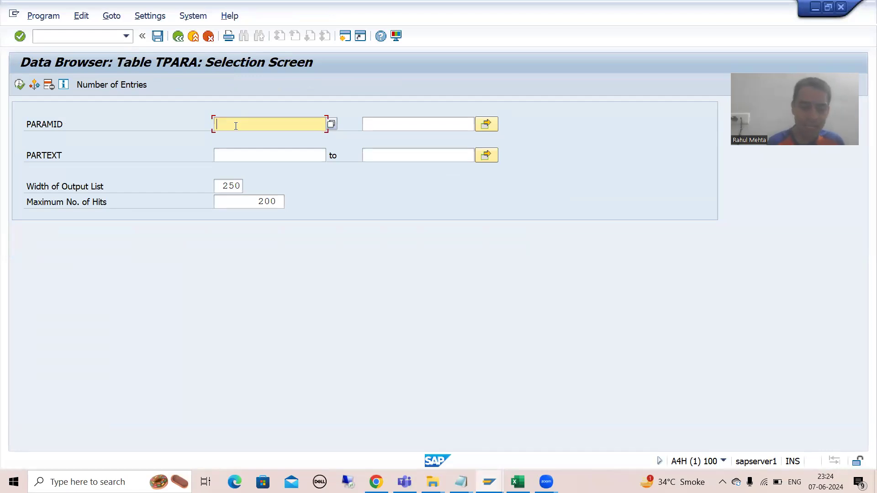
type("AUN")
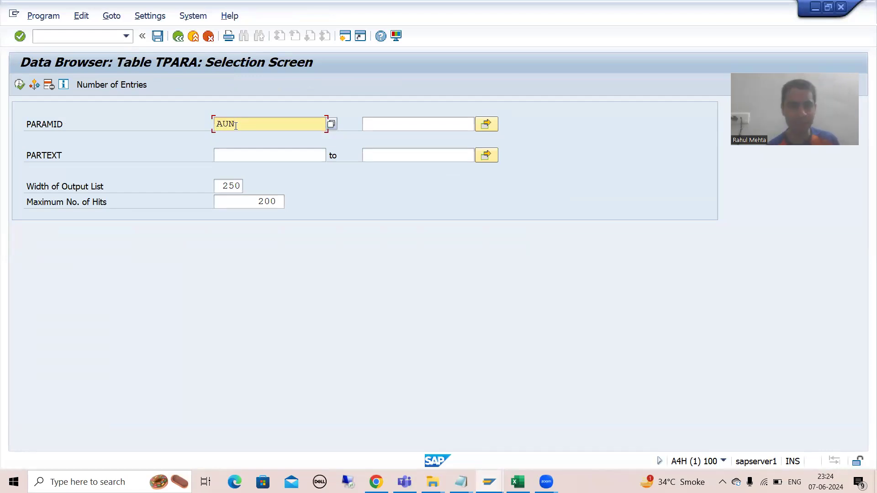
left_click(19, 85)
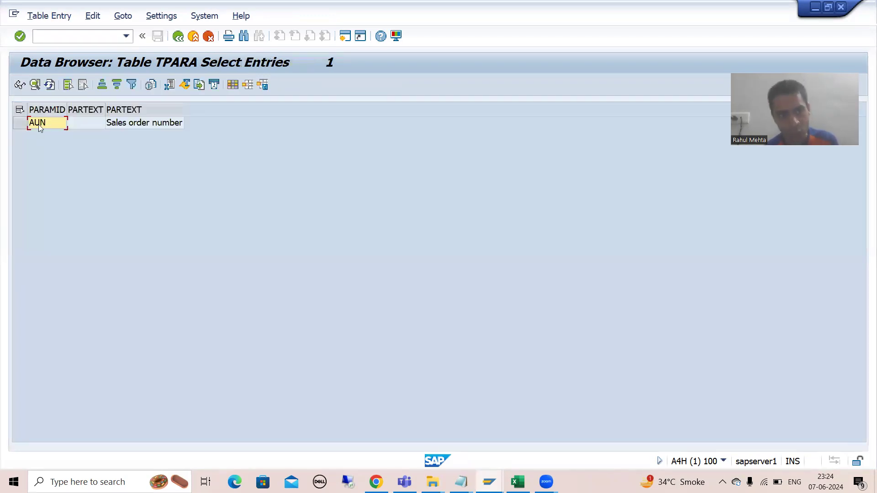
left_click(131, 128)
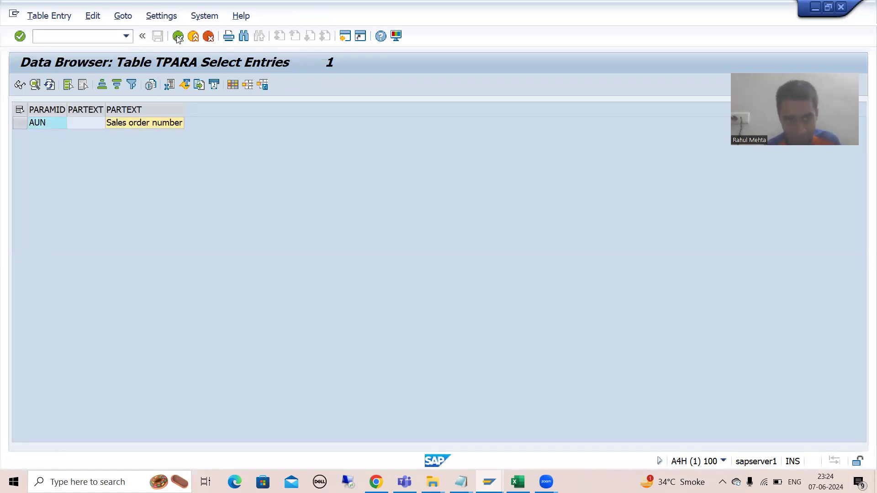
- Go back to the TPARA selection screen and clear AUN from PARAMID
left_click(198, 88)
left_click(247, 123)
key("BackSpace")
key("BackSpace")
key("BackSpace")
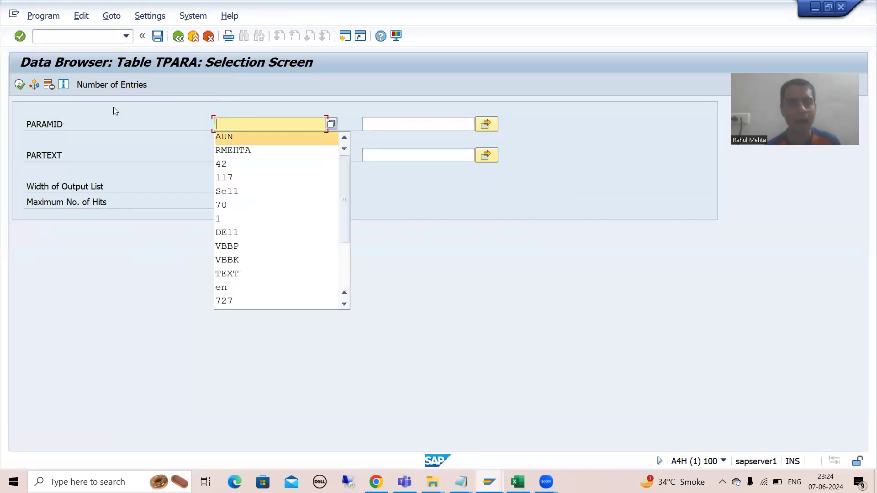
- Count TPARA's entries (13.637), then step back to VBAK in the VBELN_VA session
left_click(110, 86)
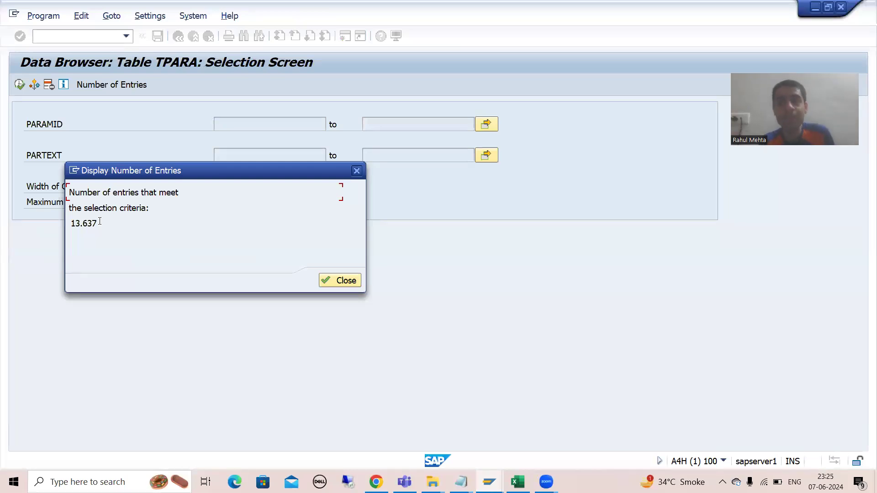
key("alt+Tab")
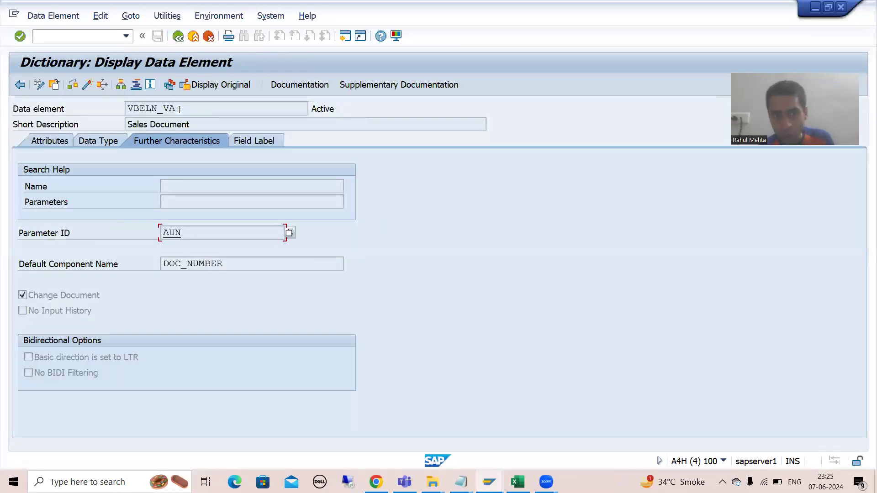
left_click(178, 39)
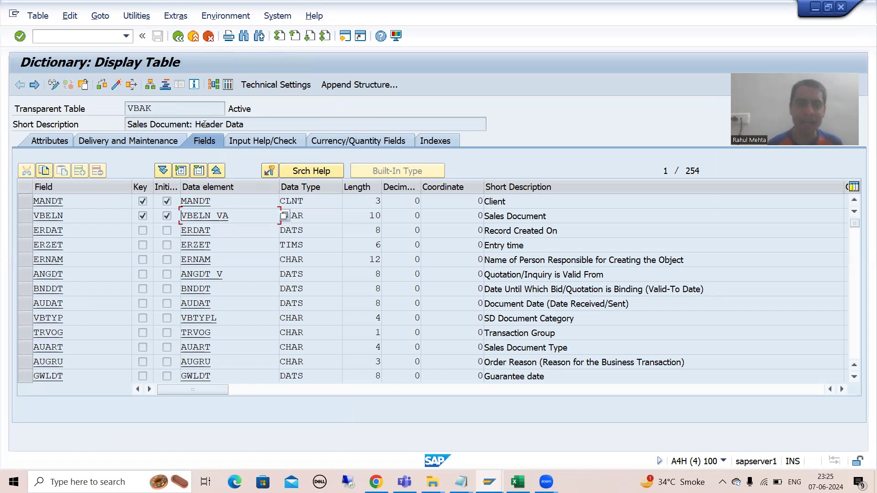
- Return to the TPARA Data Browser session and dismiss the entry count
left_click(489, 482)
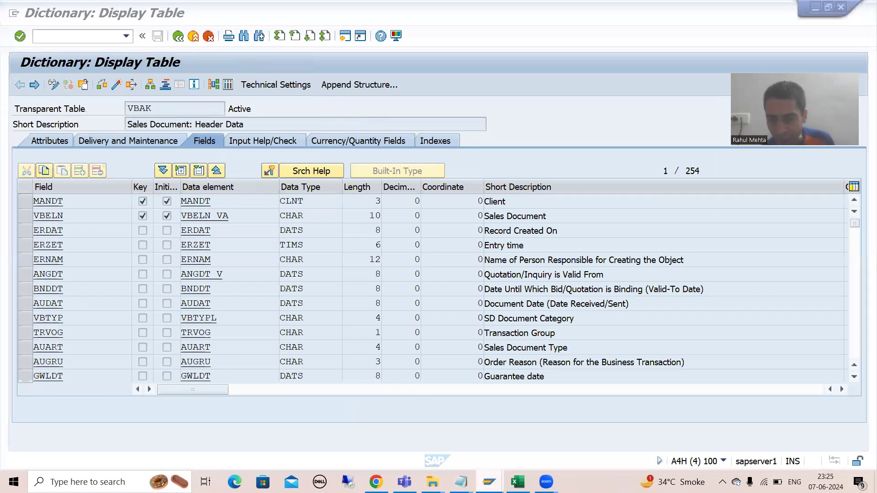
left_click(543, 434)
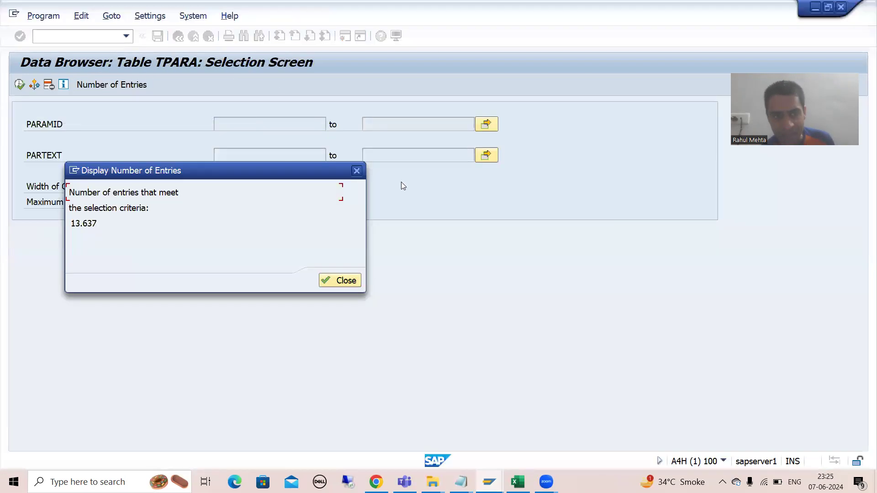
left_click(354, 169)
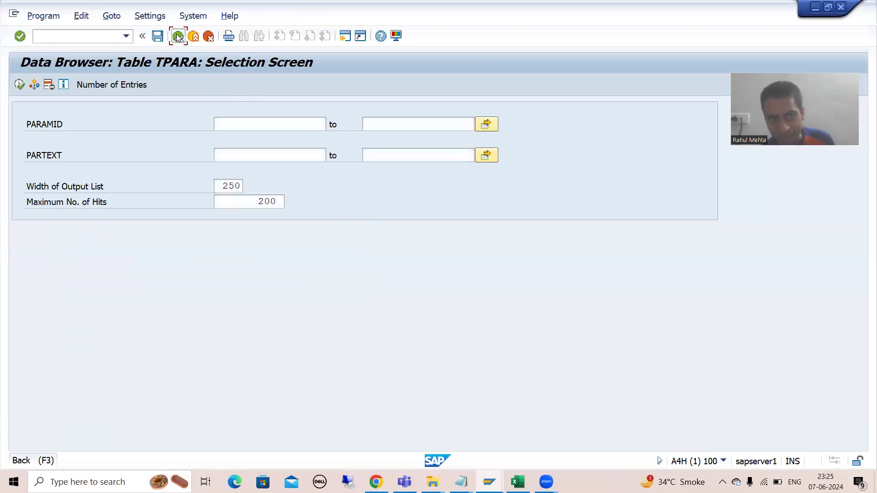